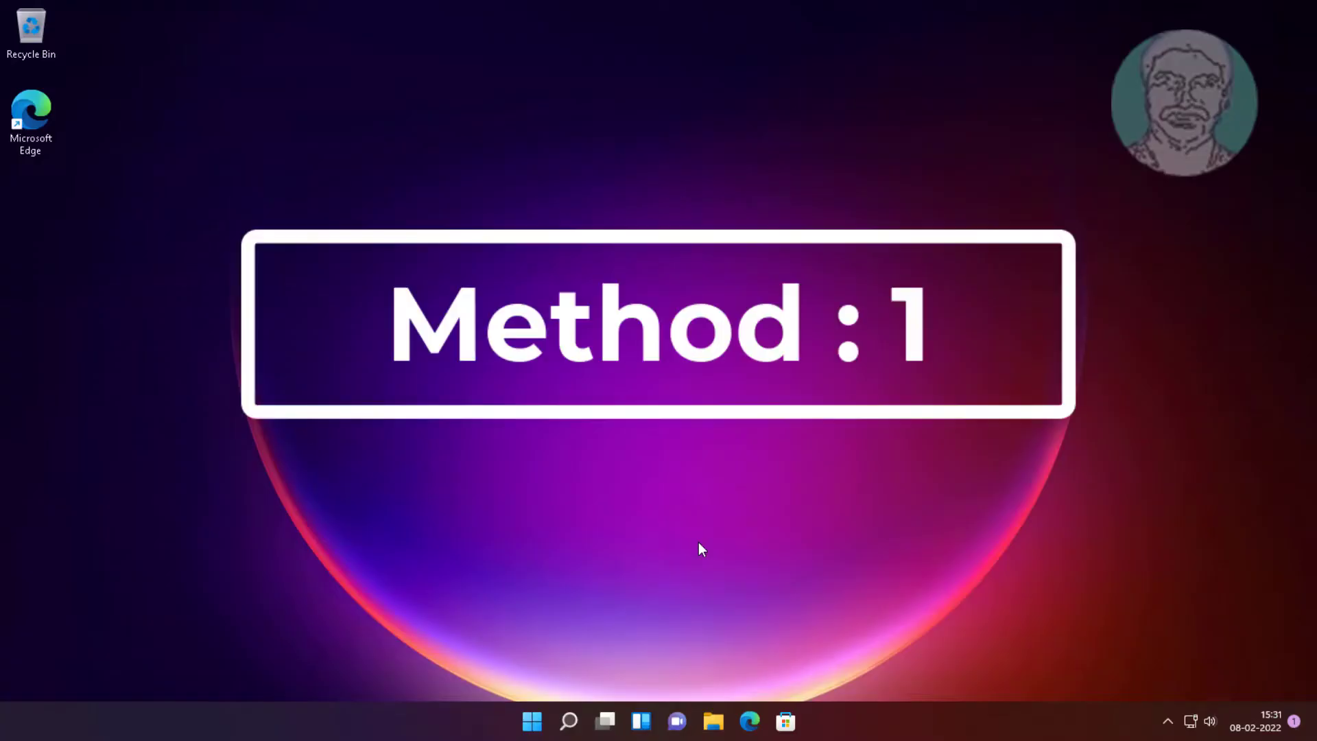
- Search Windows for msconfig to find System Configuration
{"action": "left_click", "coordinate": [569, 720]}
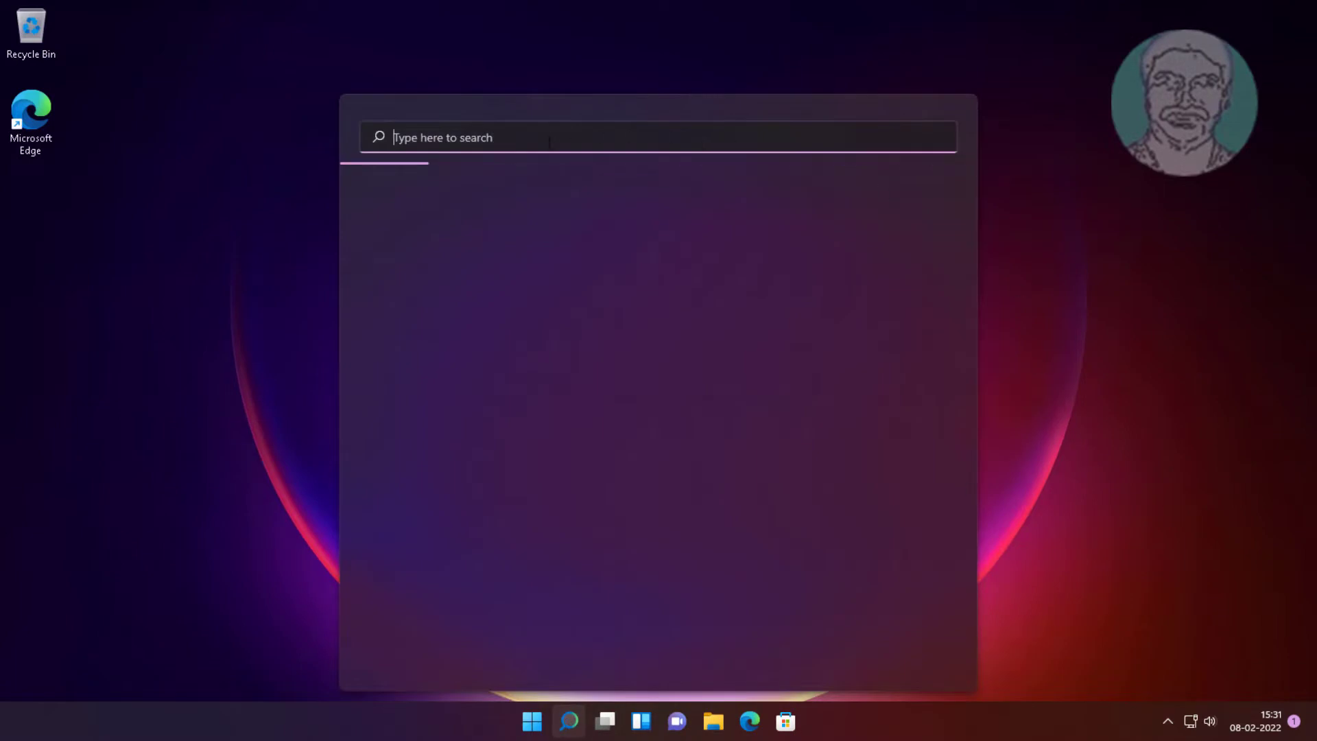
{"action": "type", "text": "msc"}
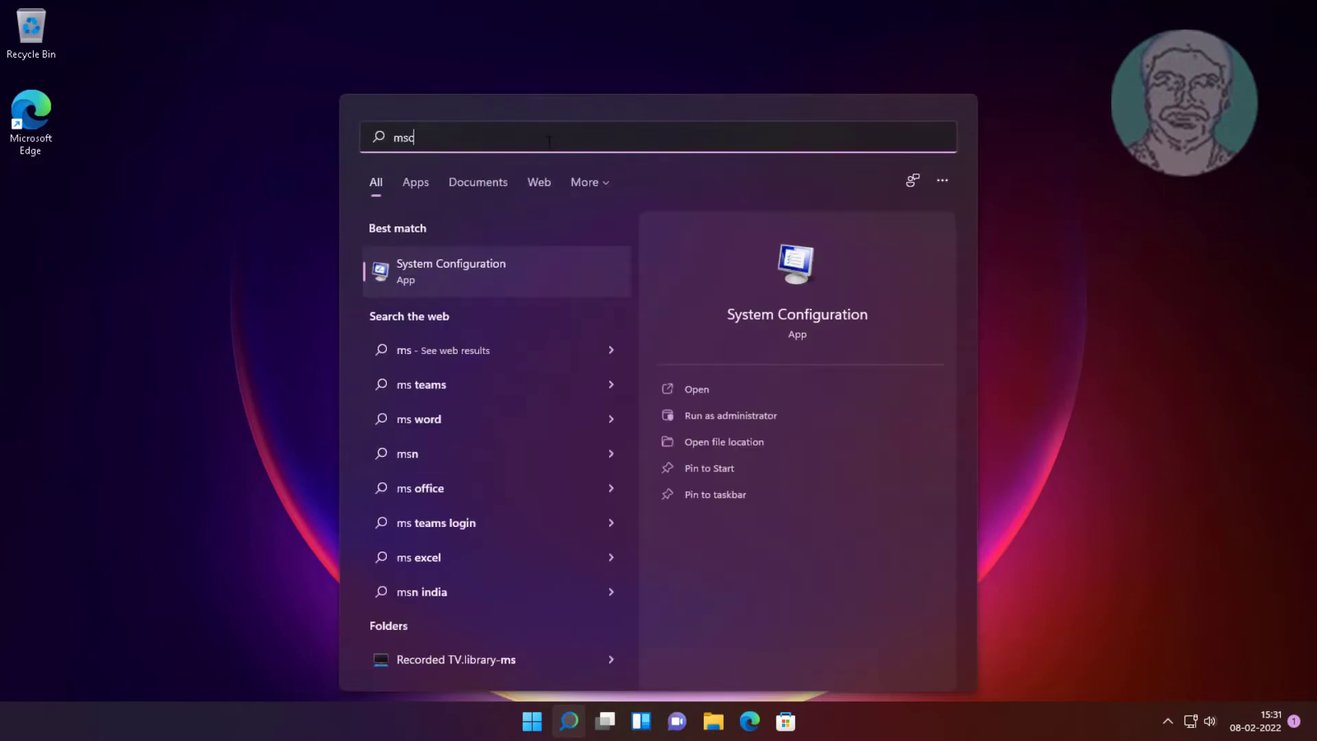
{"action": "type", "text": "onfig"}
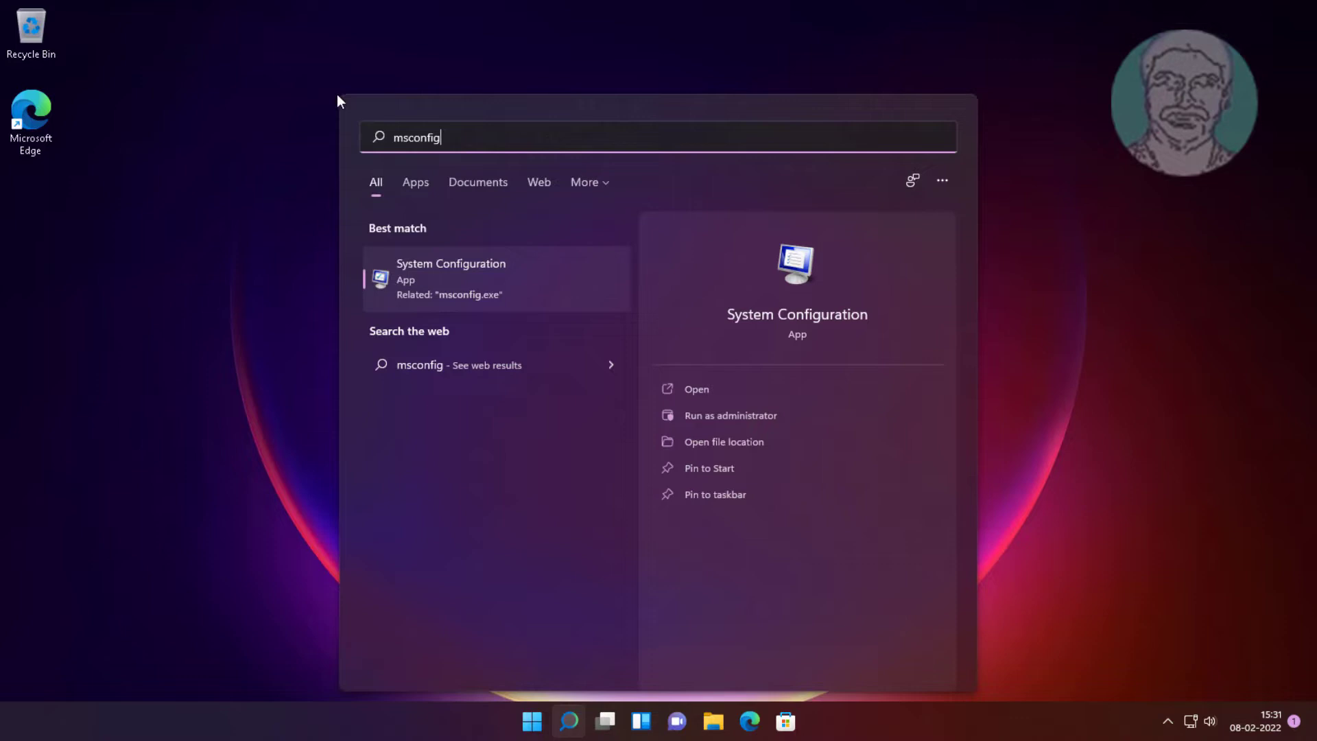
- In System Configuration, hide Microsoft services, disable the three VMware services, and apply
{"action": "left_click", "coordinate": [472, 276]}
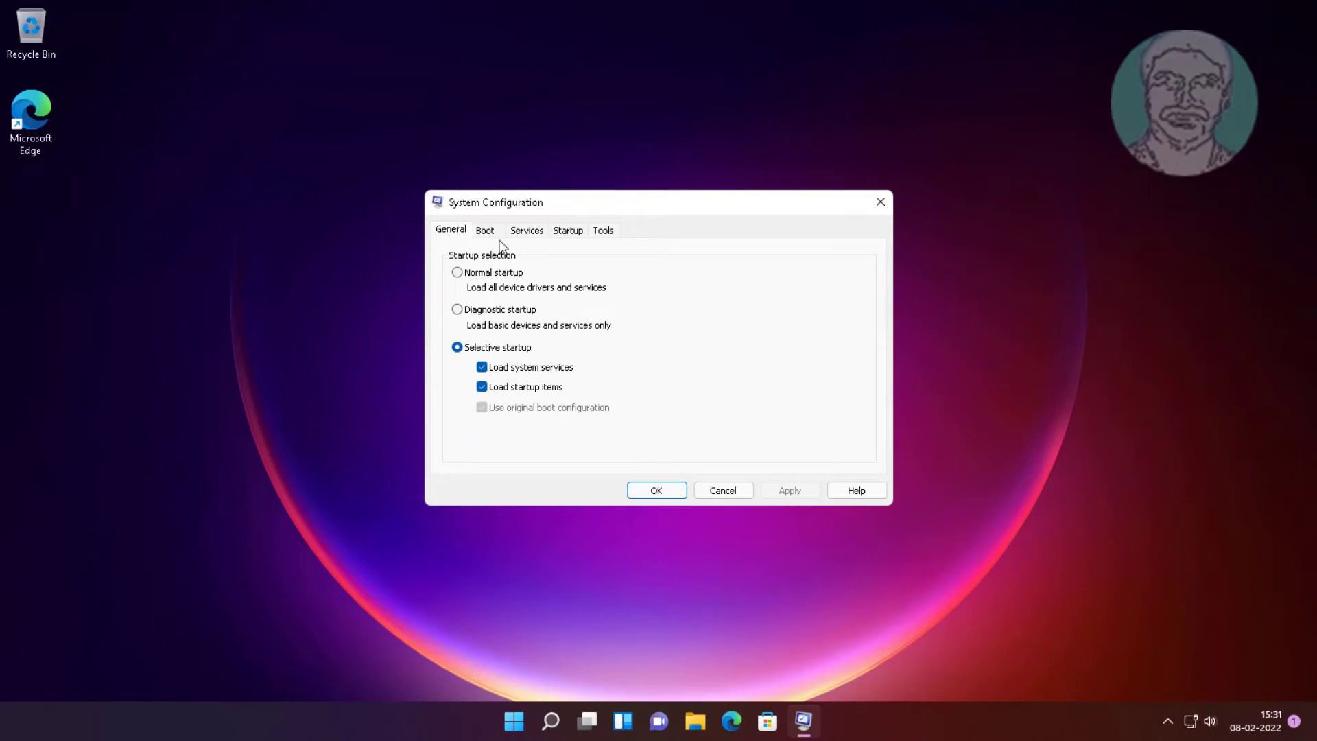
{"action": "left_click", "coordinate": [524, 231]}
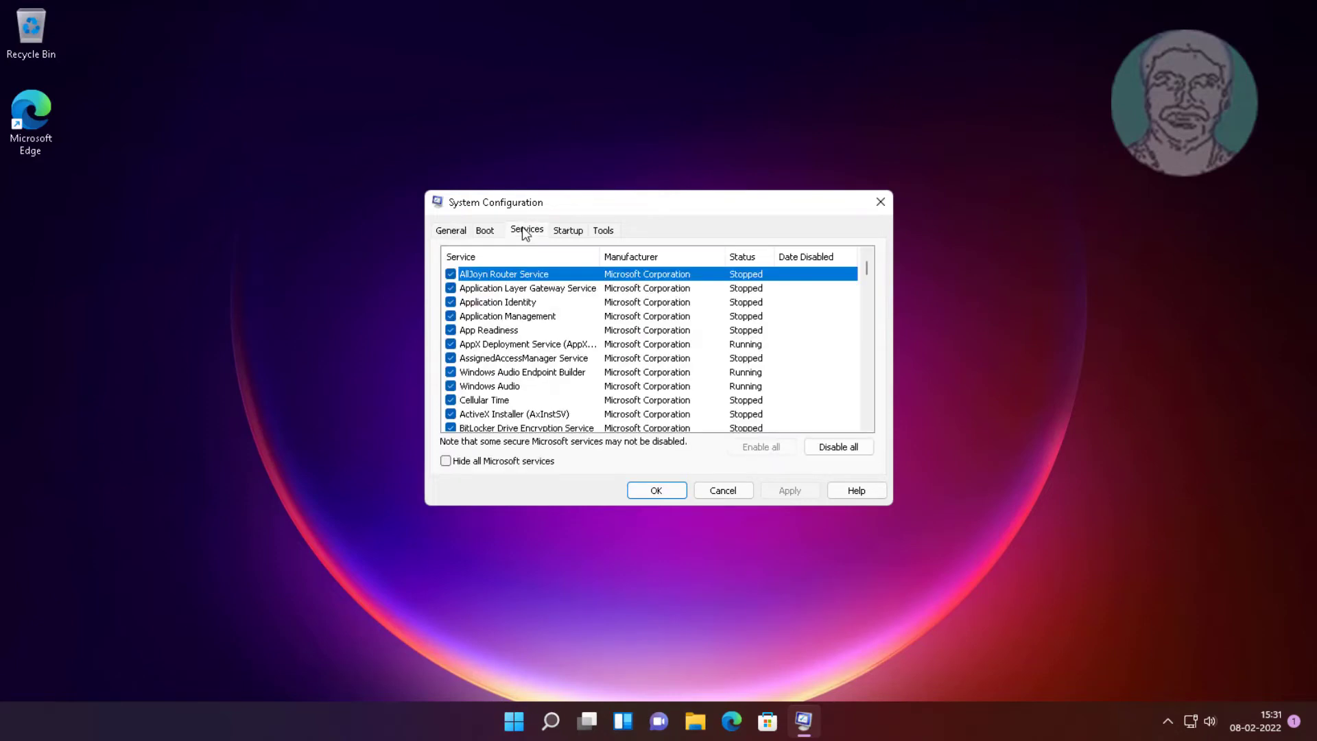
{"action": "left_click", "coordinate": [447, 461]}
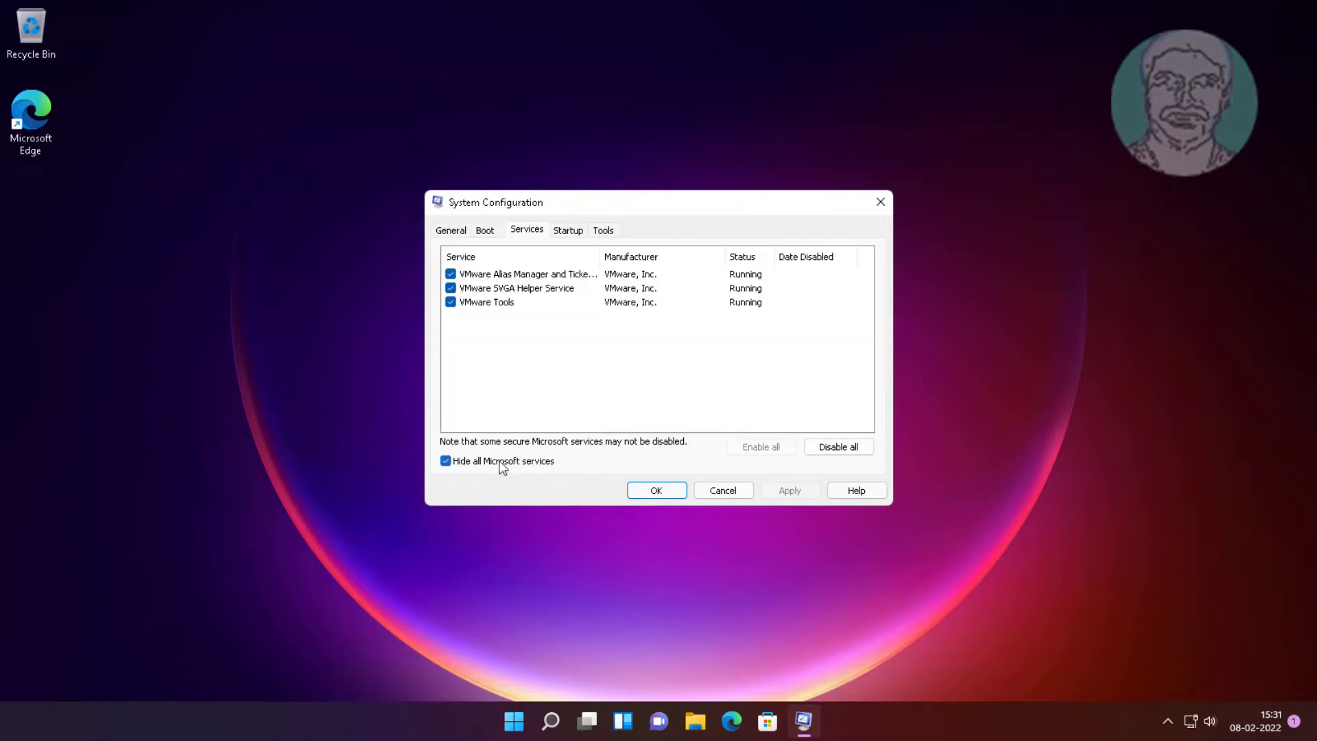
{"action": "left_click", "coordinate": [845, 446]}
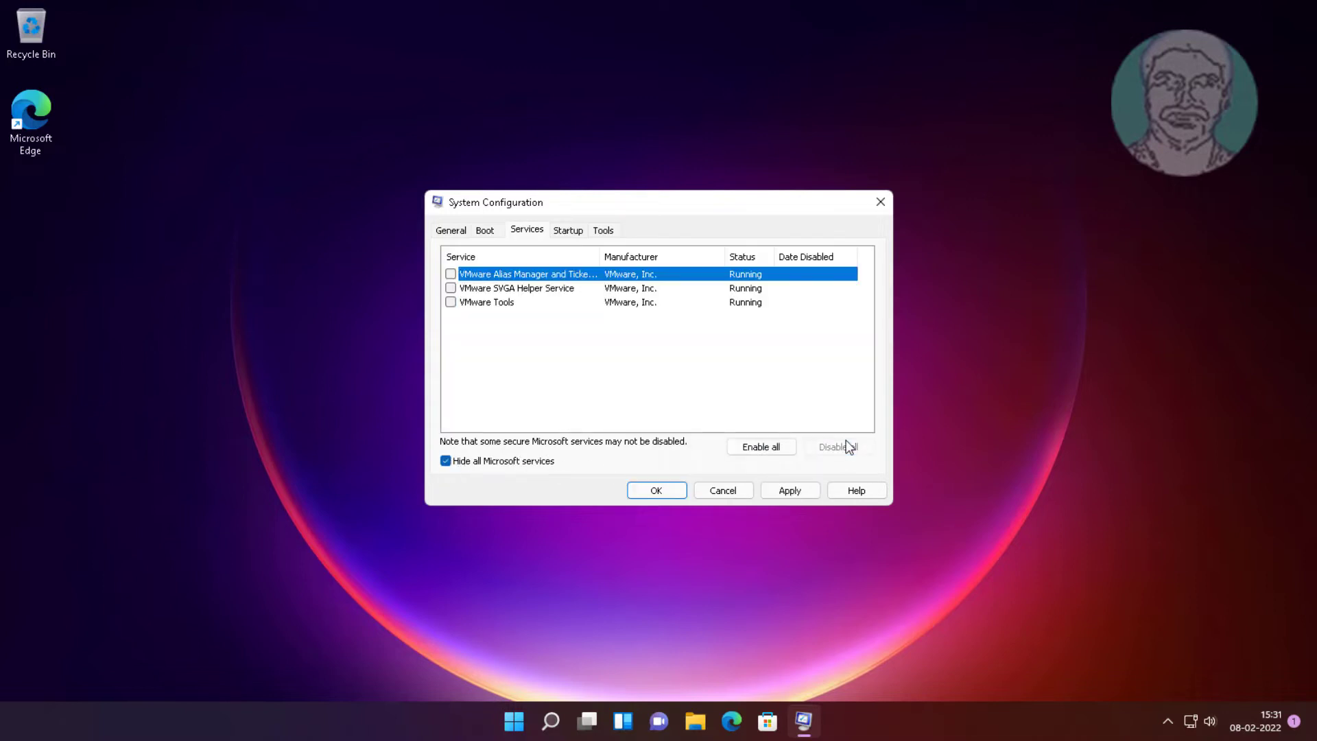
{"action": "left_click", "coordinate": [795, 491]}
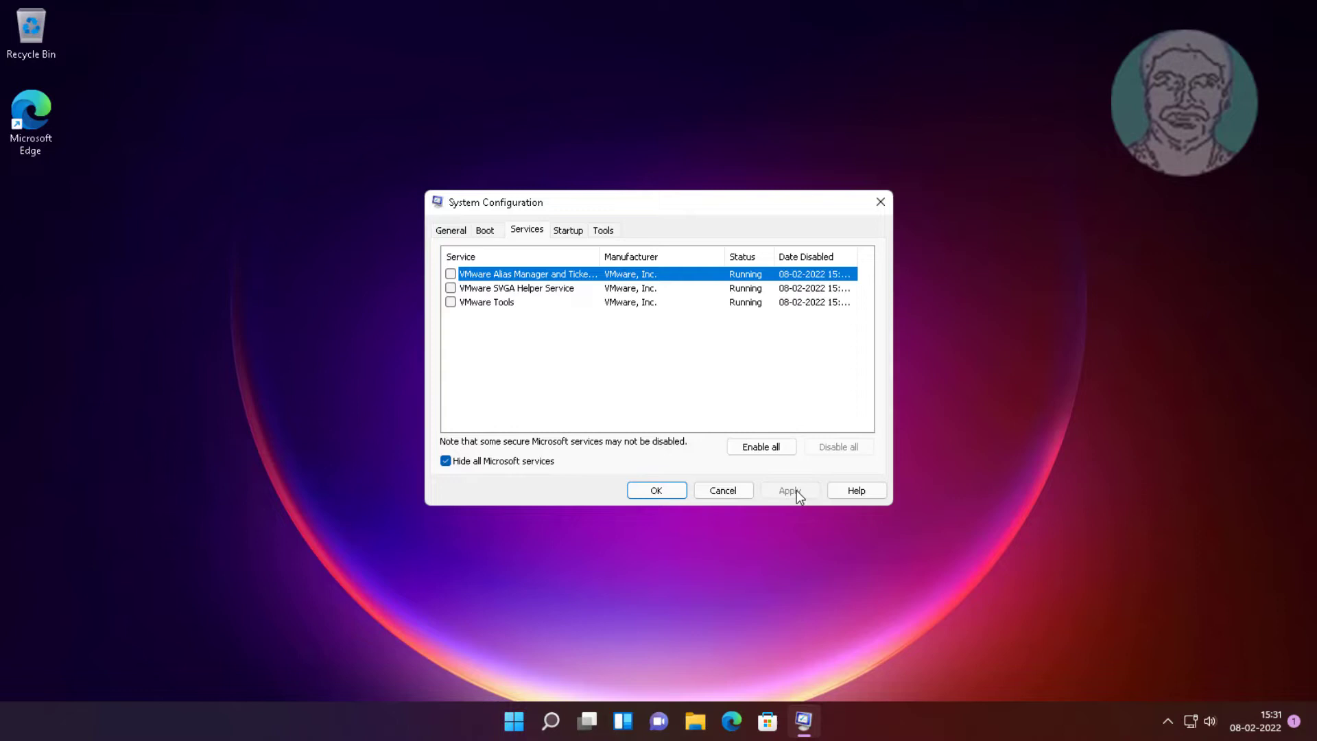
{"action": "left_click", "coordinate": [630, 492]}
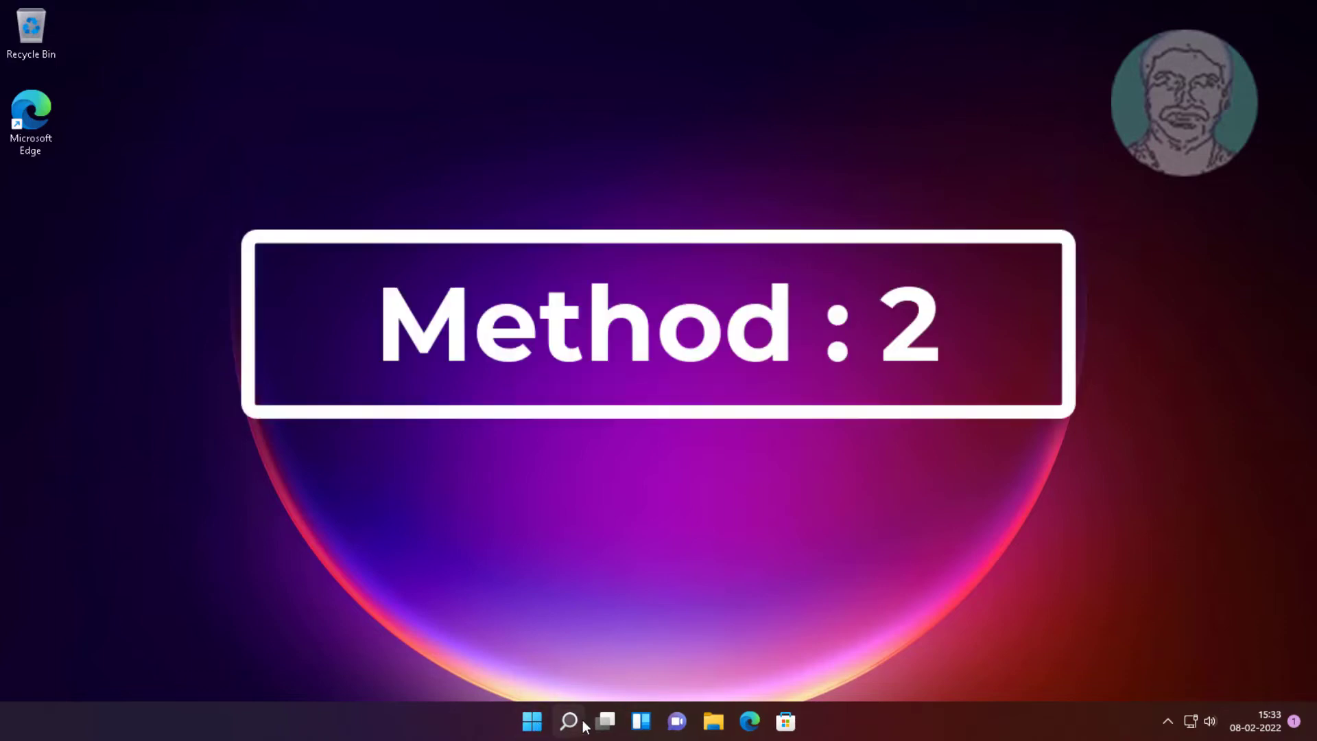
- Search Windows for Control Panel and open it
{"action": "left_click", "coordinate": [576, 722]}
{"action": "type", "text": "c"}
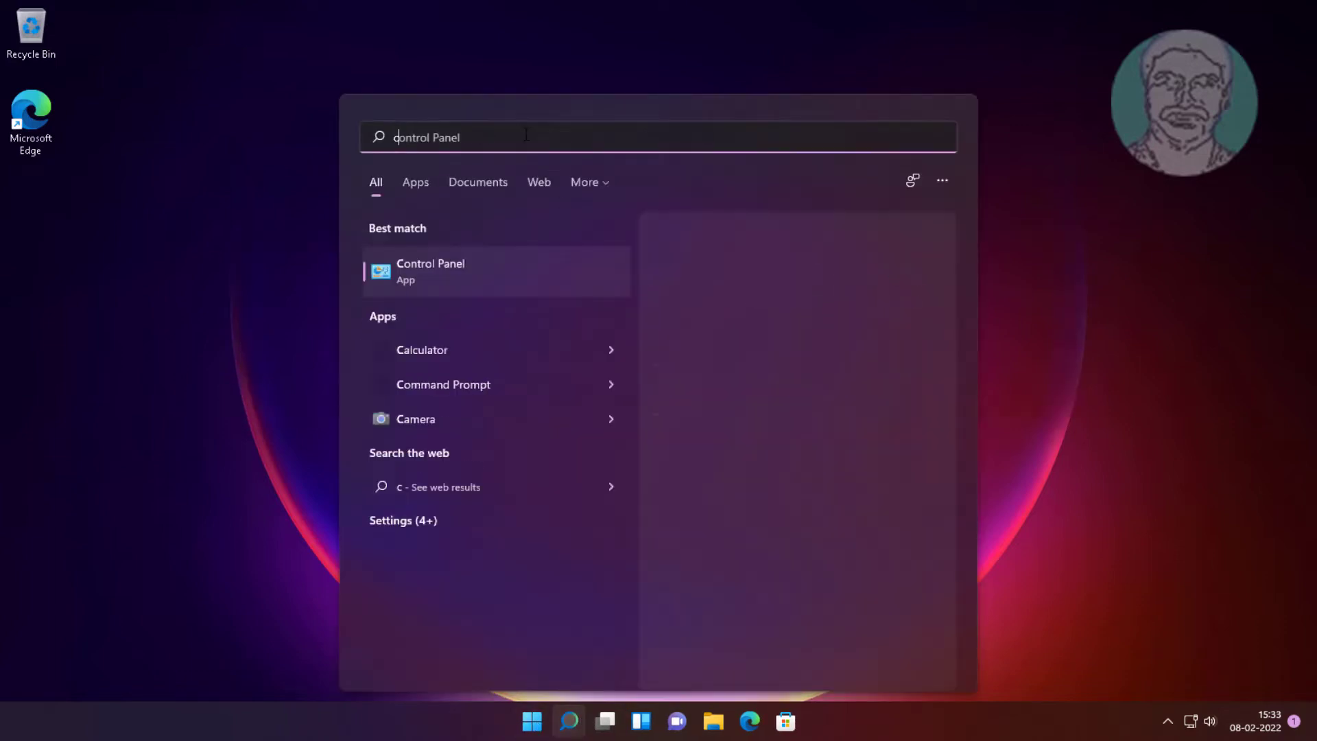
{"action": "type", "text": "ontrol"}
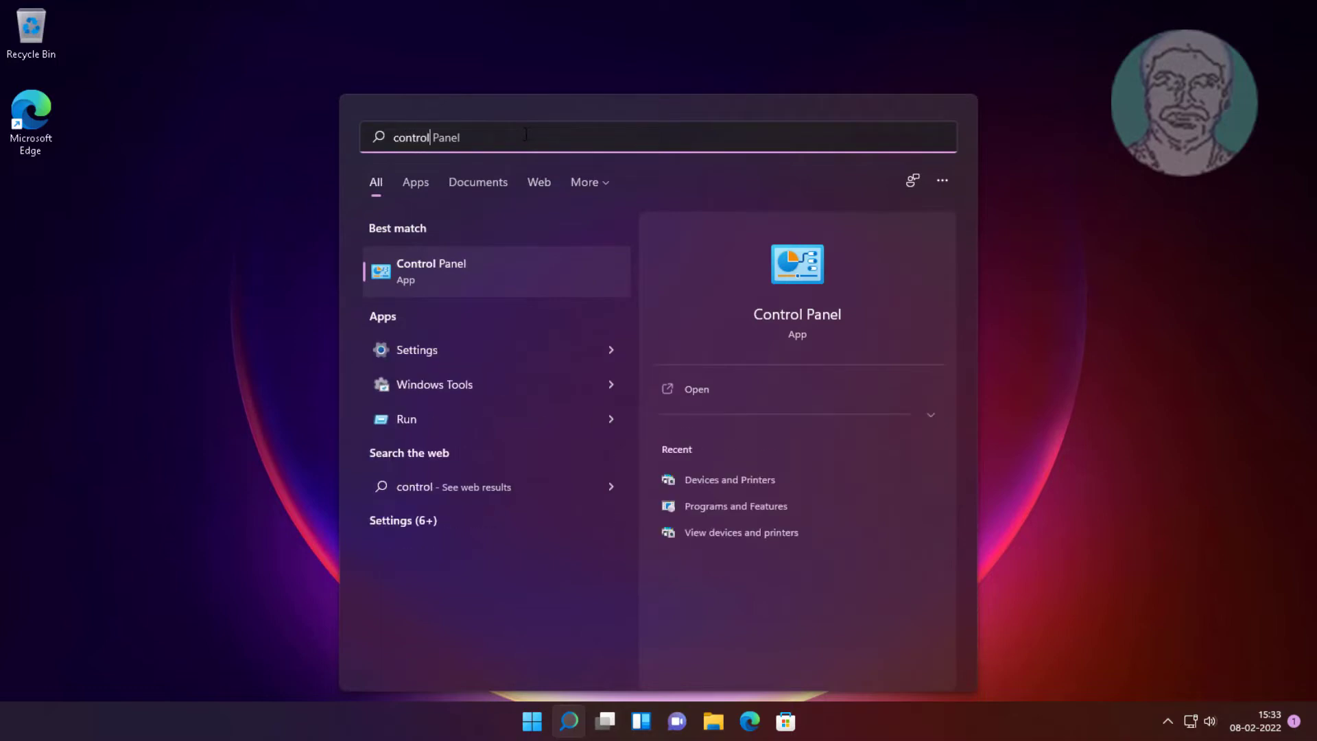
{"action": "type", "text": " panel"}
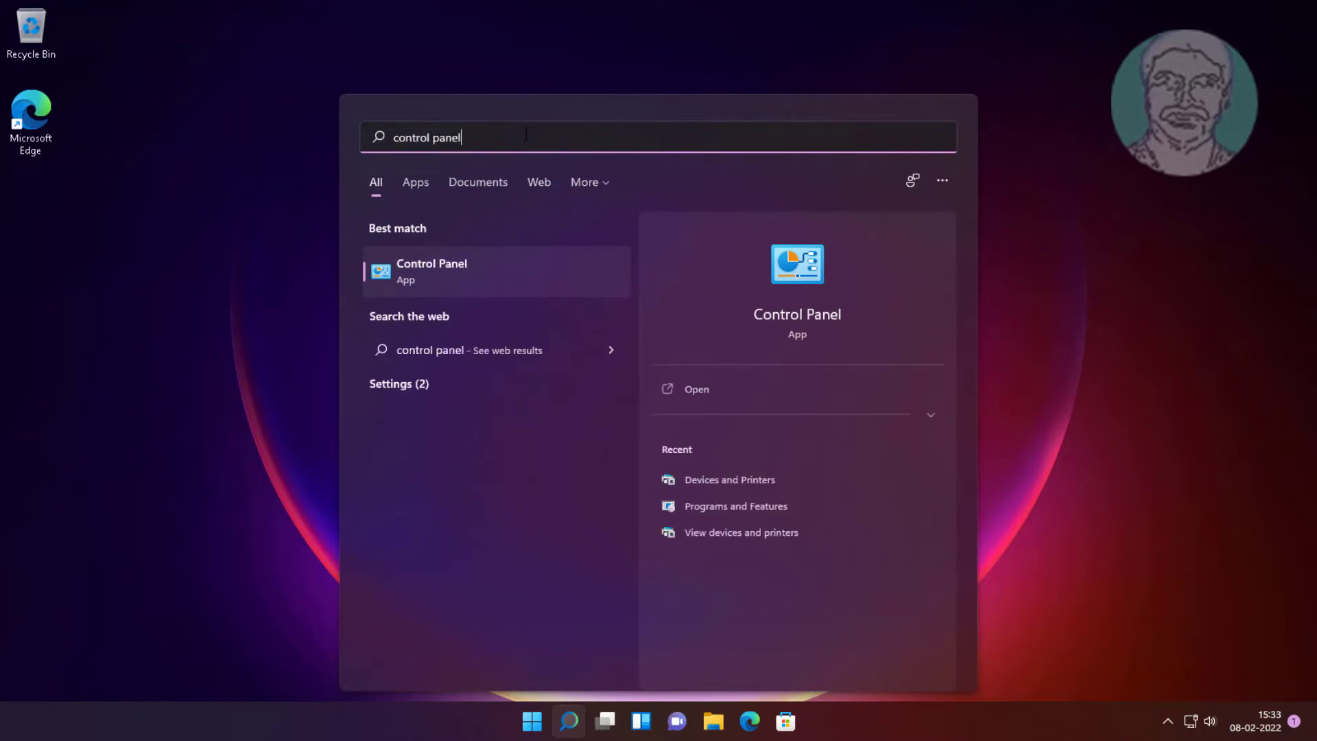
{"action": "left_click", "coordinate": [409, 272]}
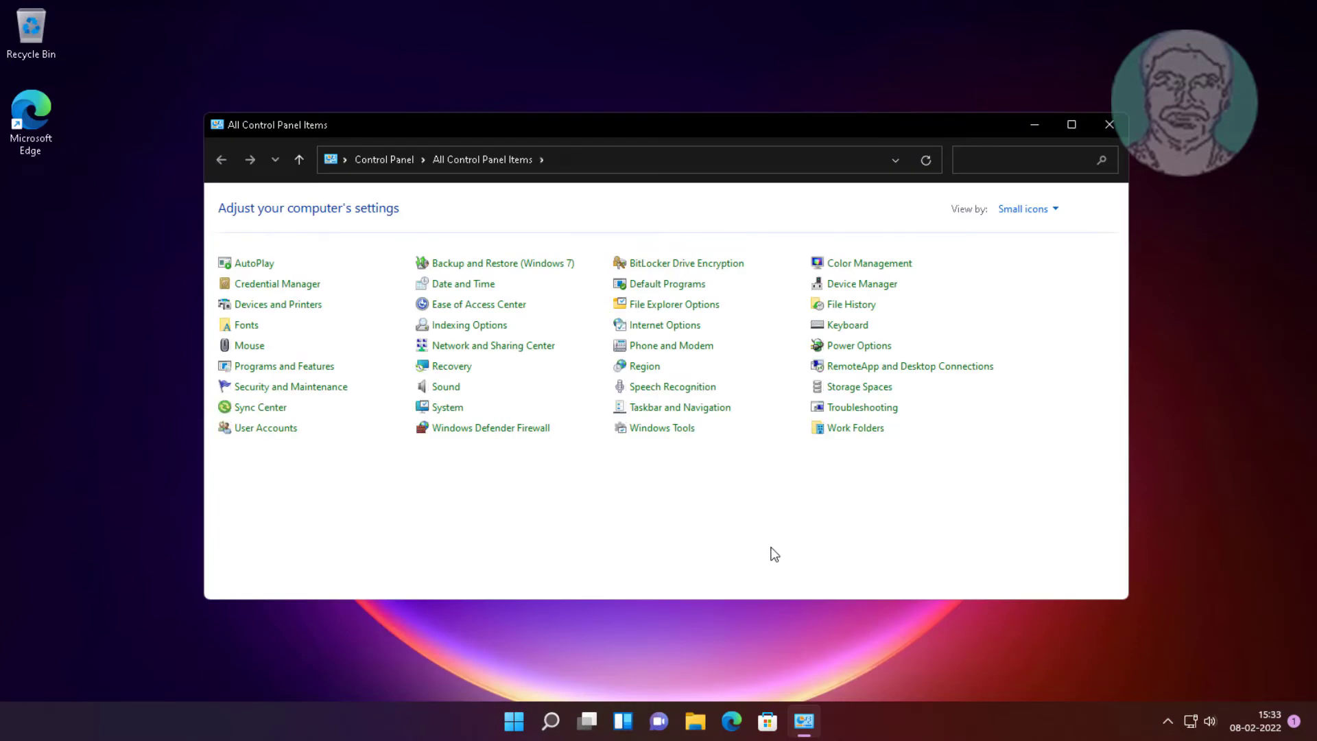
- In Programs and Features, select Bluetooth Command Line Tools 1.2
{"action": "key", "text": "Tab"}
{"action": "left_click", "coordinate": [290, 370]}
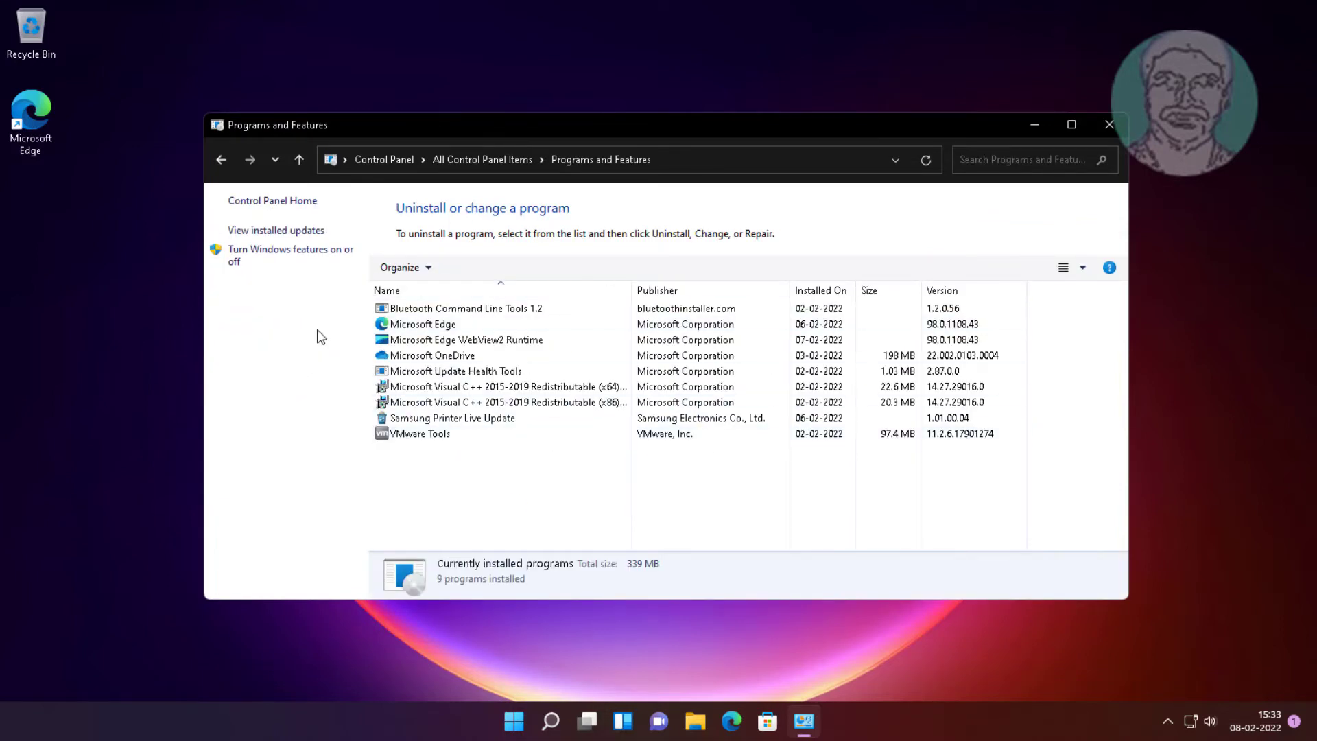
{"action": "left_click", "coordinate": [541, 311]}
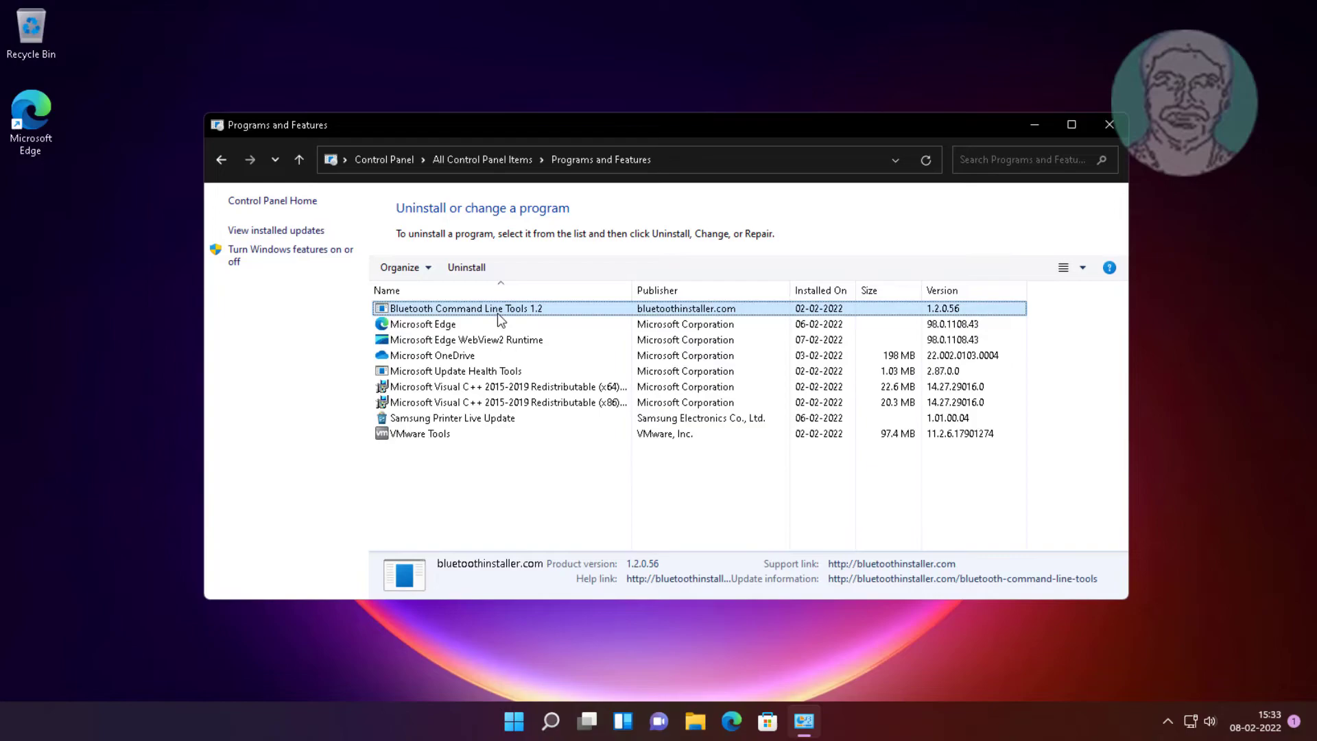
- Uninstall Bluetooth Command Line Tools completely, skipping the feedback request
{"action": "left_click", "coordinate": [480, 269]}
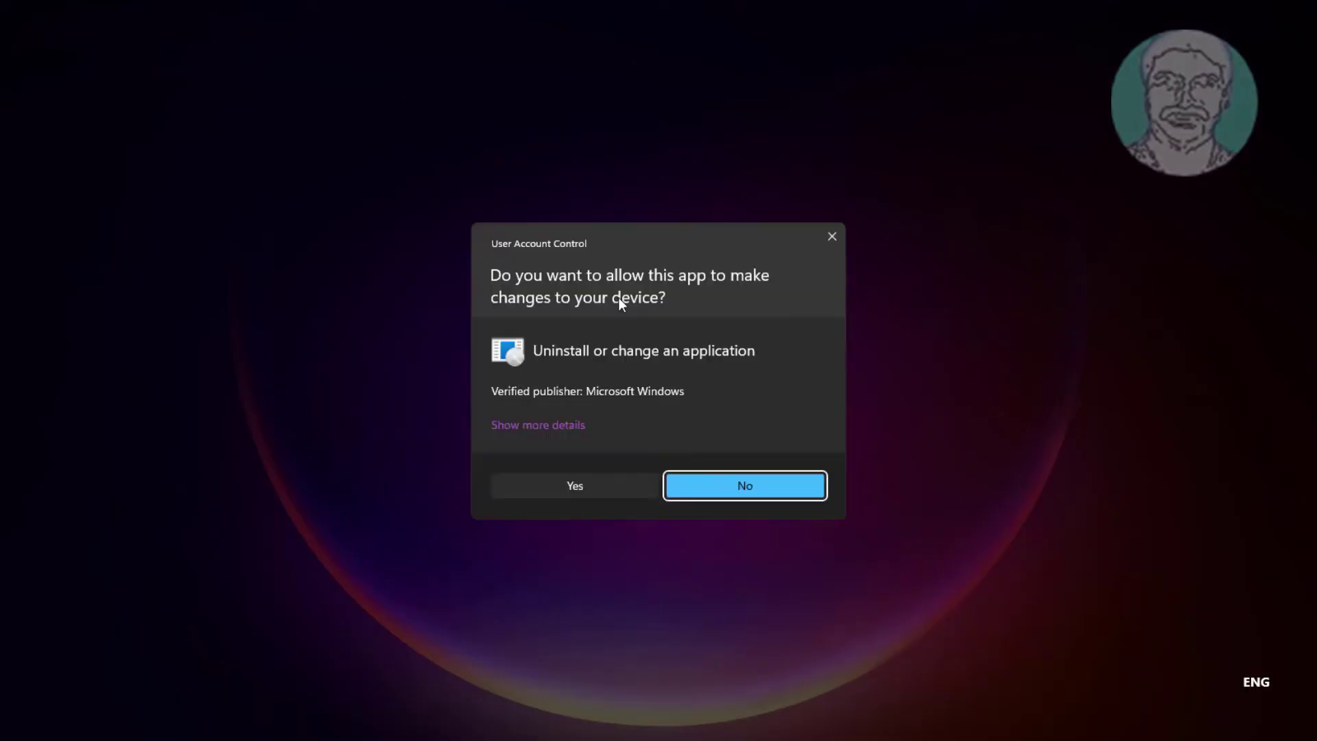
{"action": "left_click", "coordinate": [592, 482]}
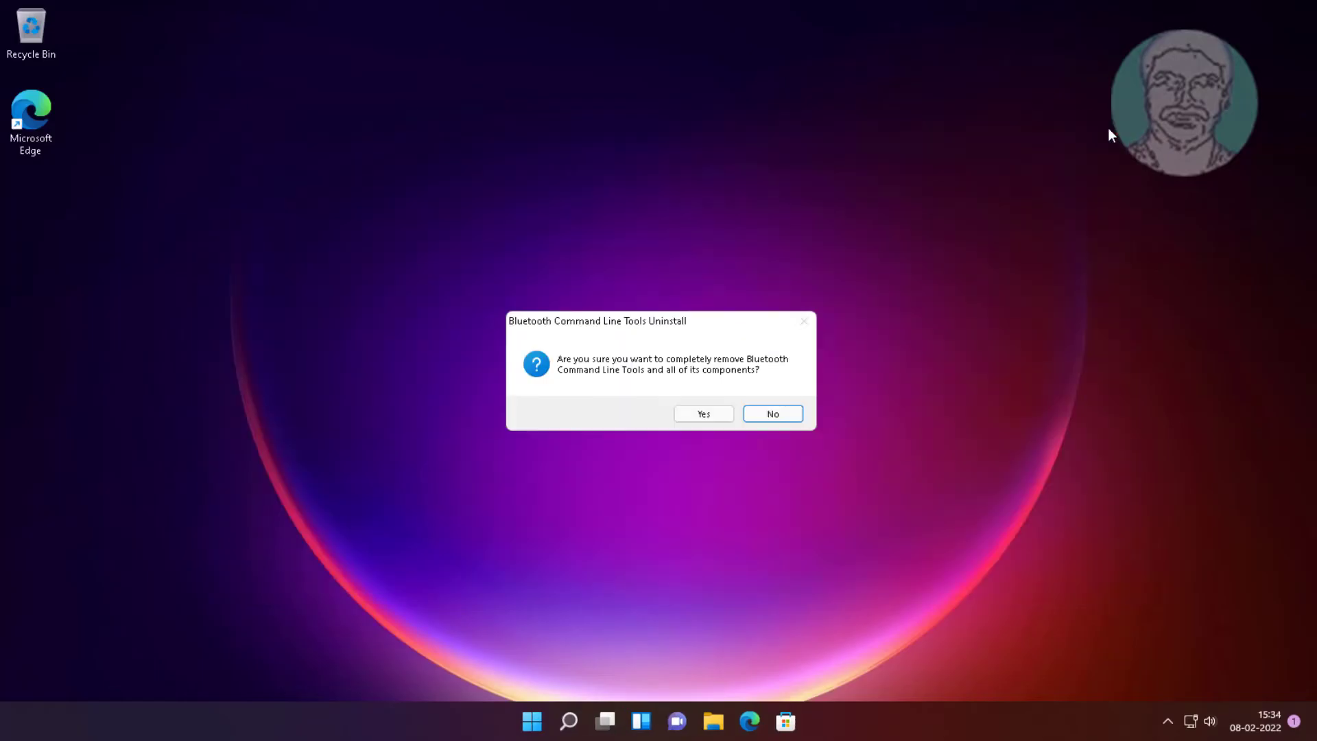
{"action": "left_click", "coordinate": [702, 413]}
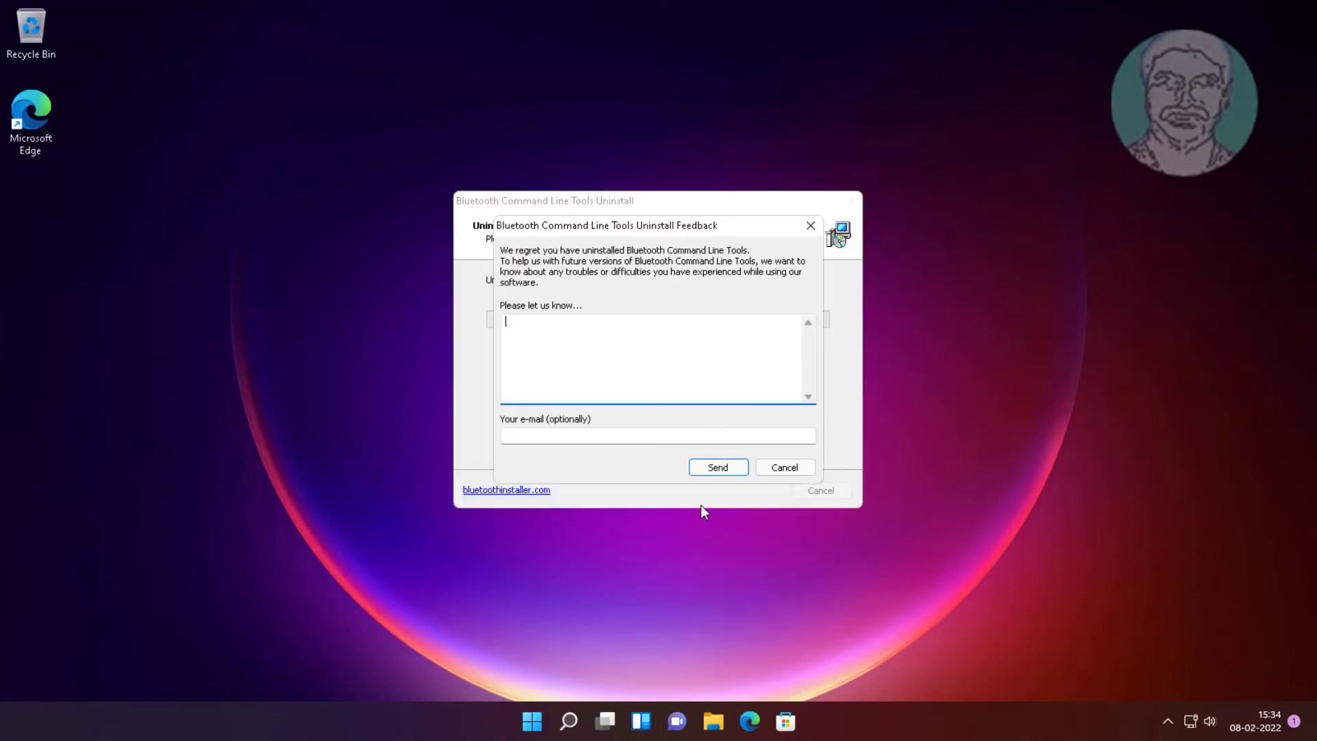
{"action": "left_click", "coordinate": [779, 473]}
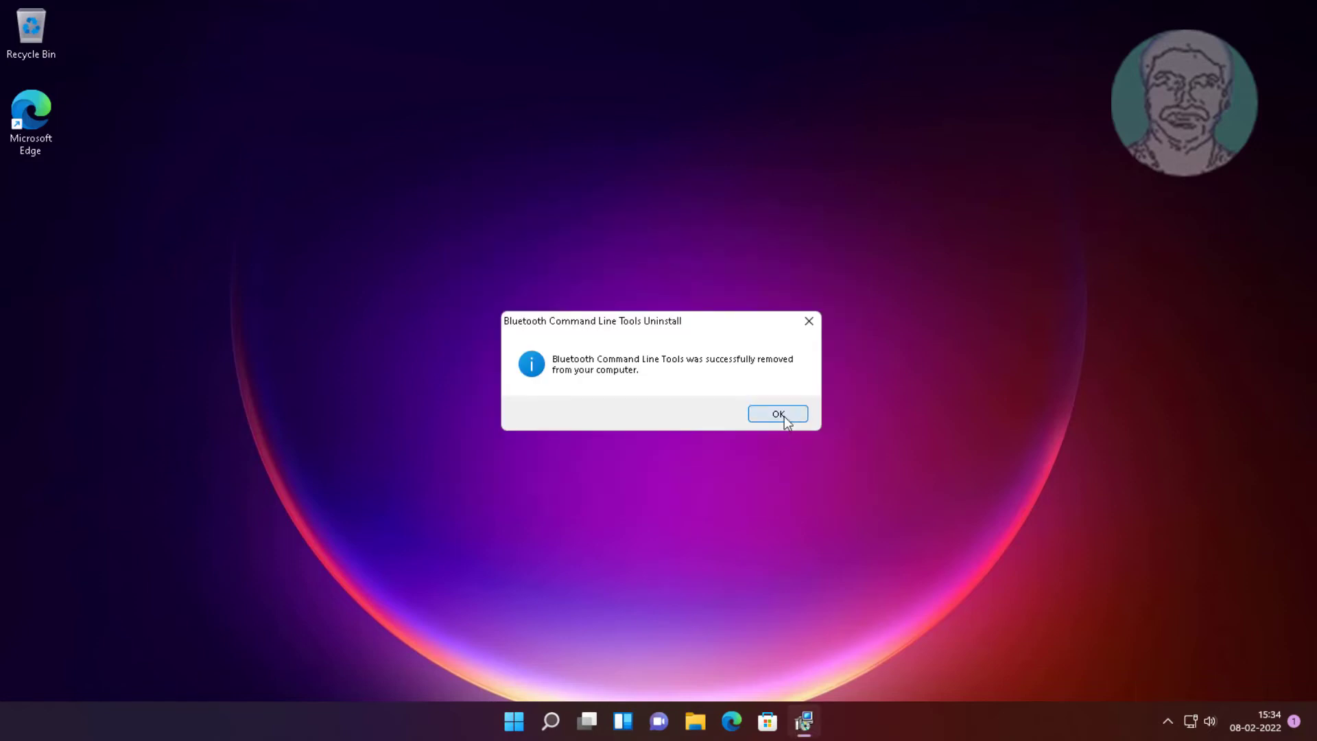
{"action": "left_click", "coordinate": [779, 415]}
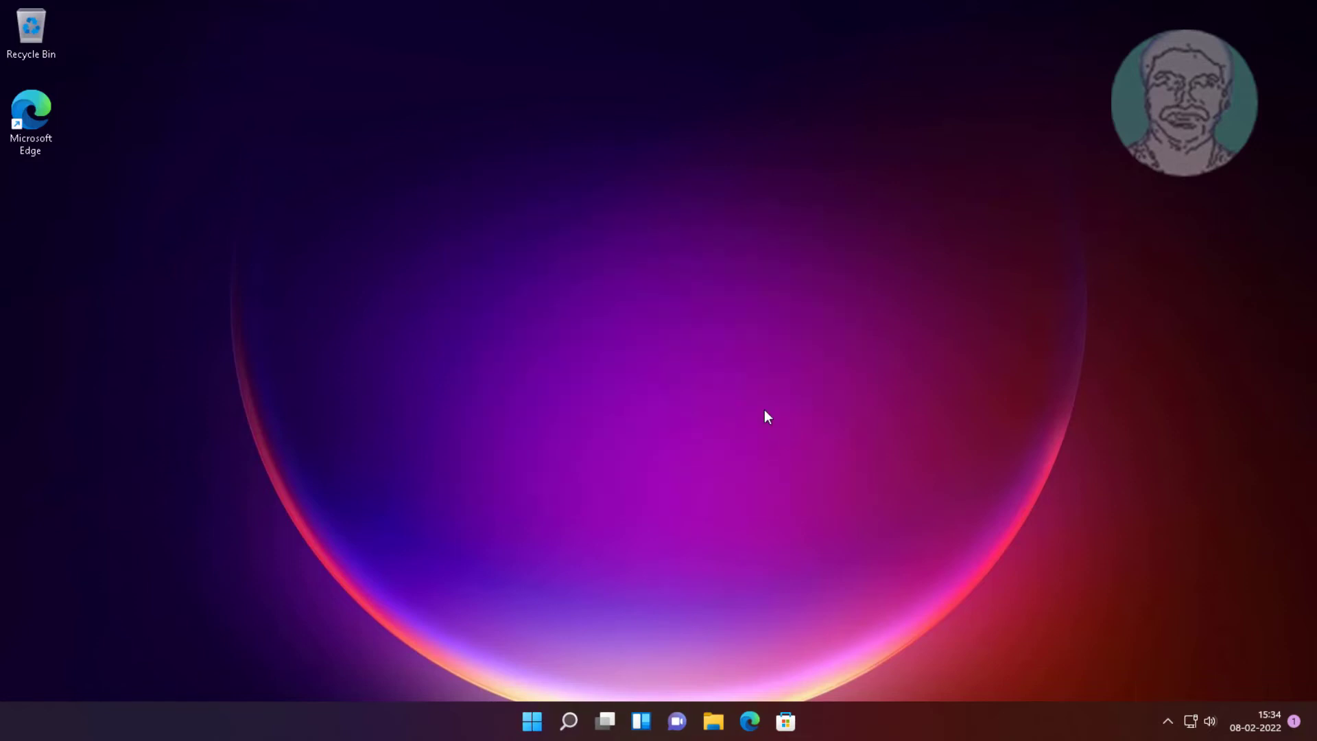
- Go to the Privacy & security page in Settings
{"action": "left_click", "coordinate": [529, 723]}
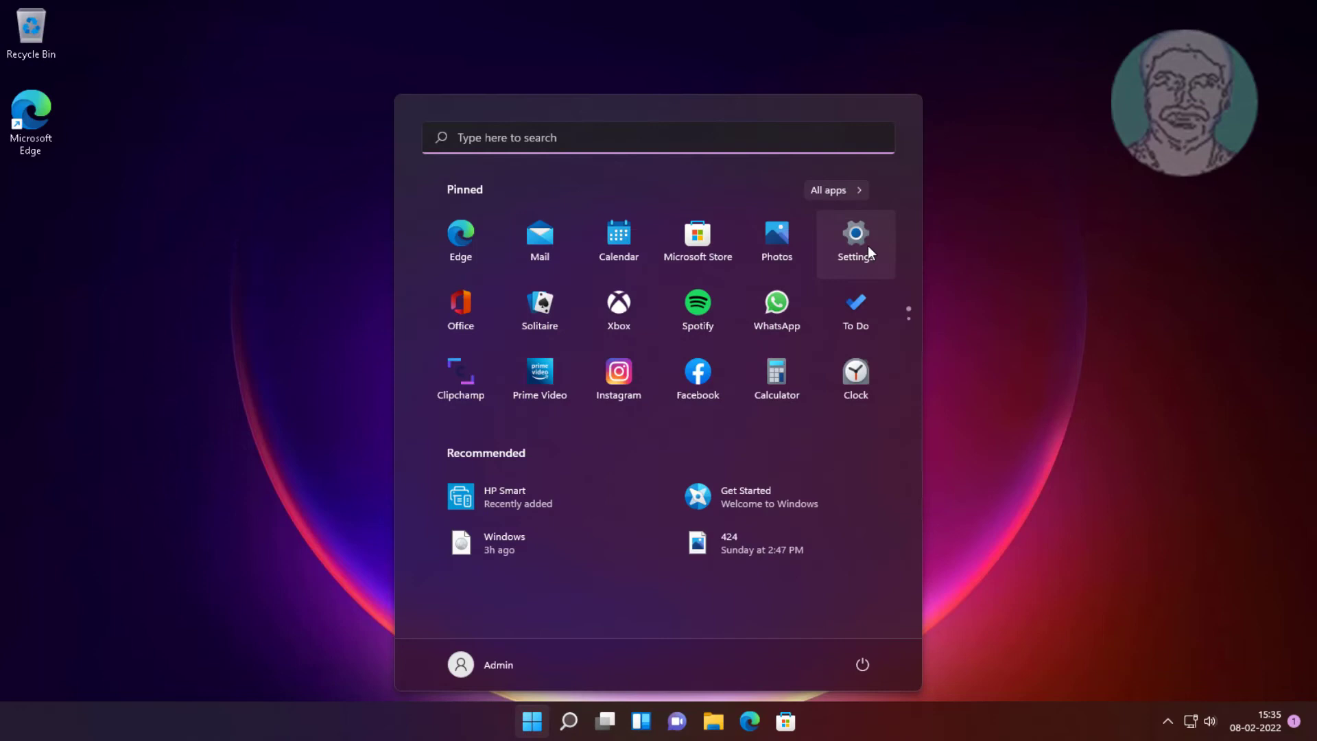
{"action": "left_click", "coordinate": [868, 247]}
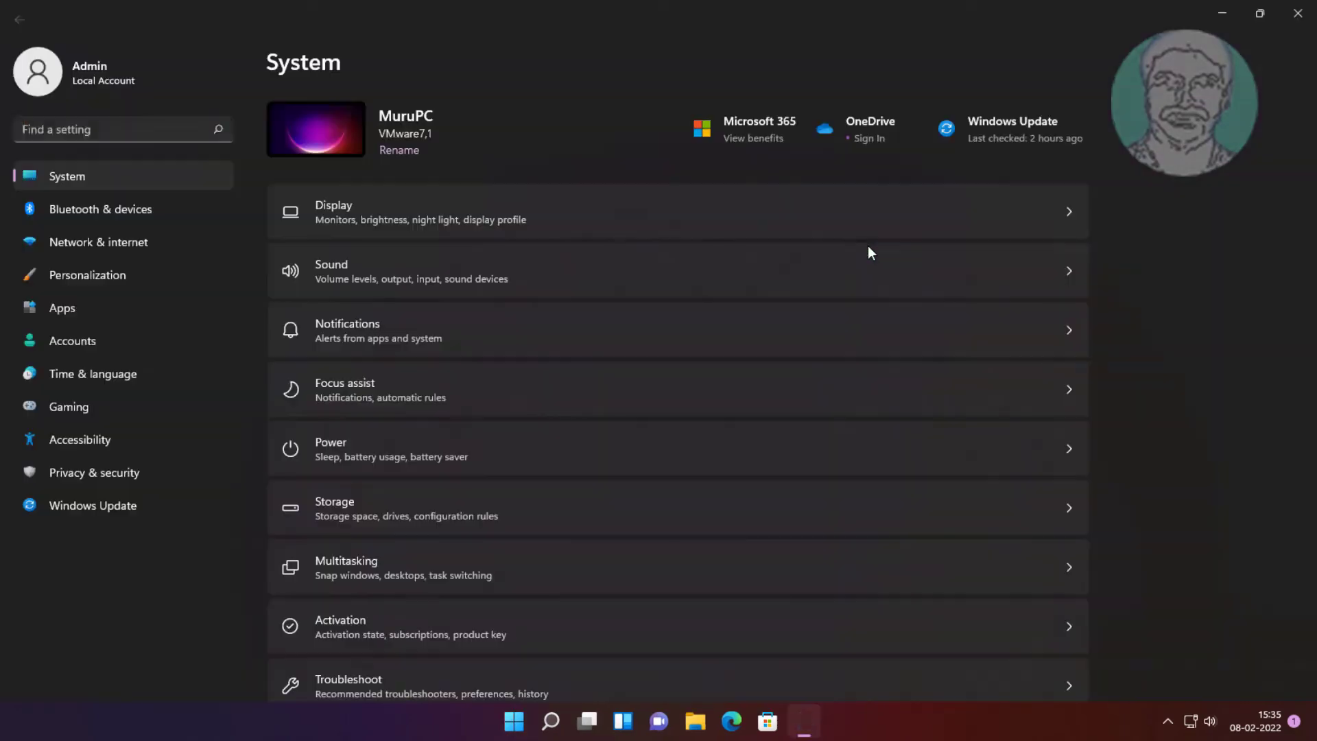
{"action": "left_click", "coordinate": [98, 485]}
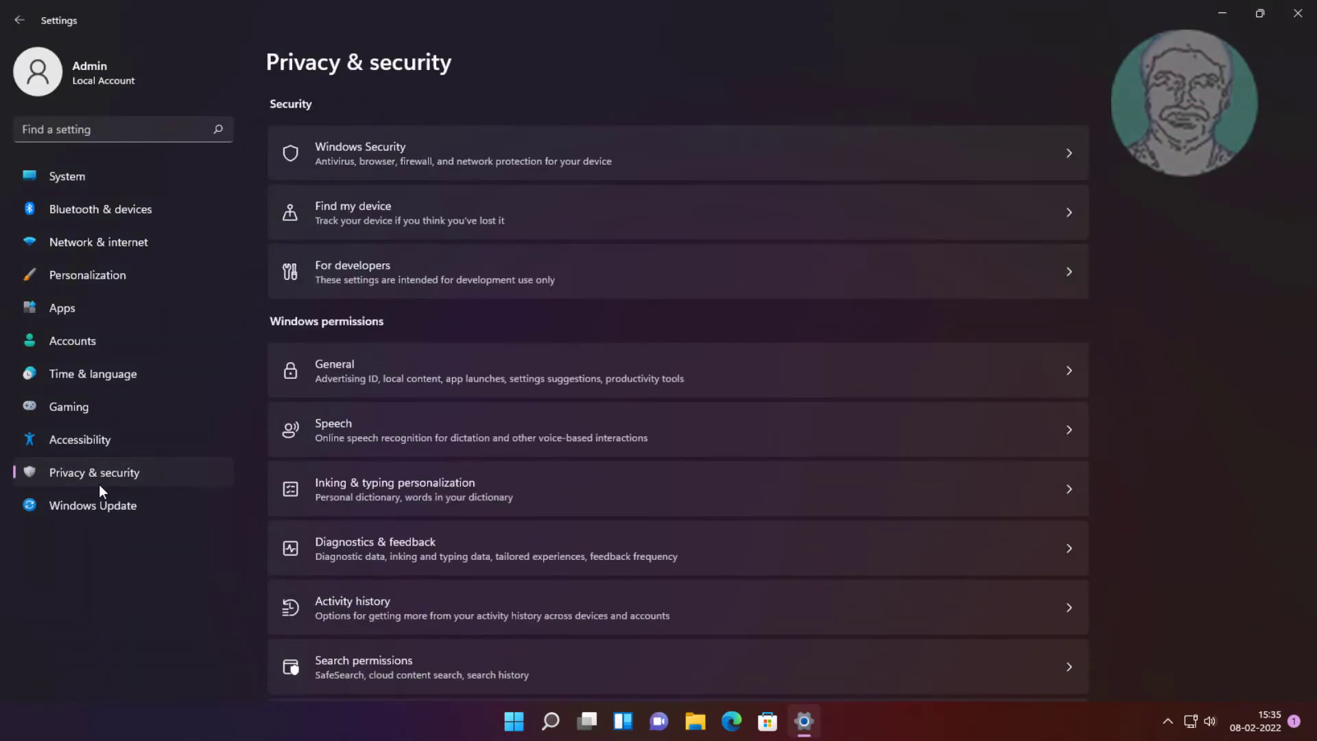
- Under For developers, make Windows Terminal the default terminal and apply the PowerShell execution policy
{"action": "left_click", "coordinate": [423, 276]}
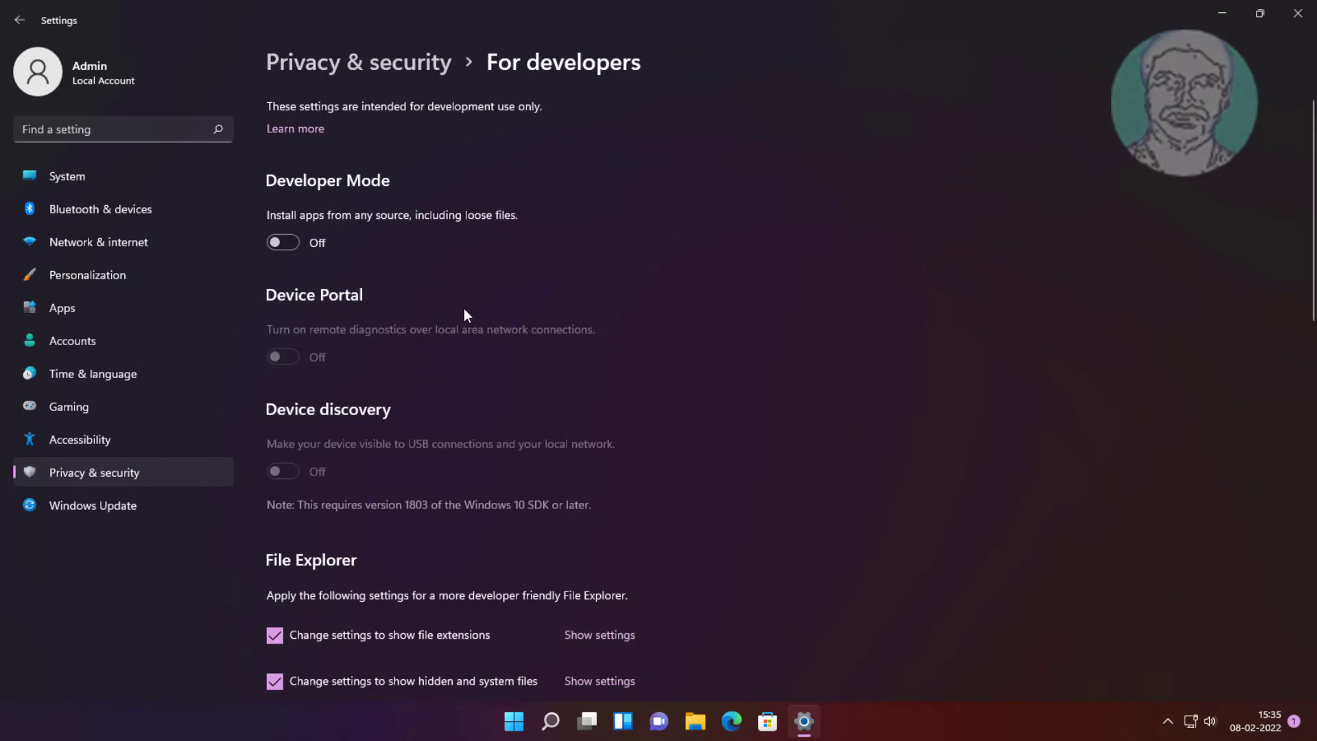
{"action": "scroll", "coordinate": [464, 314], "scroll_direction": "down", "scroll_amount": 3}
{"action": "scroll", "coordinate": [464, 314], "scroll_direction": "down", "scroll_amount": 2}
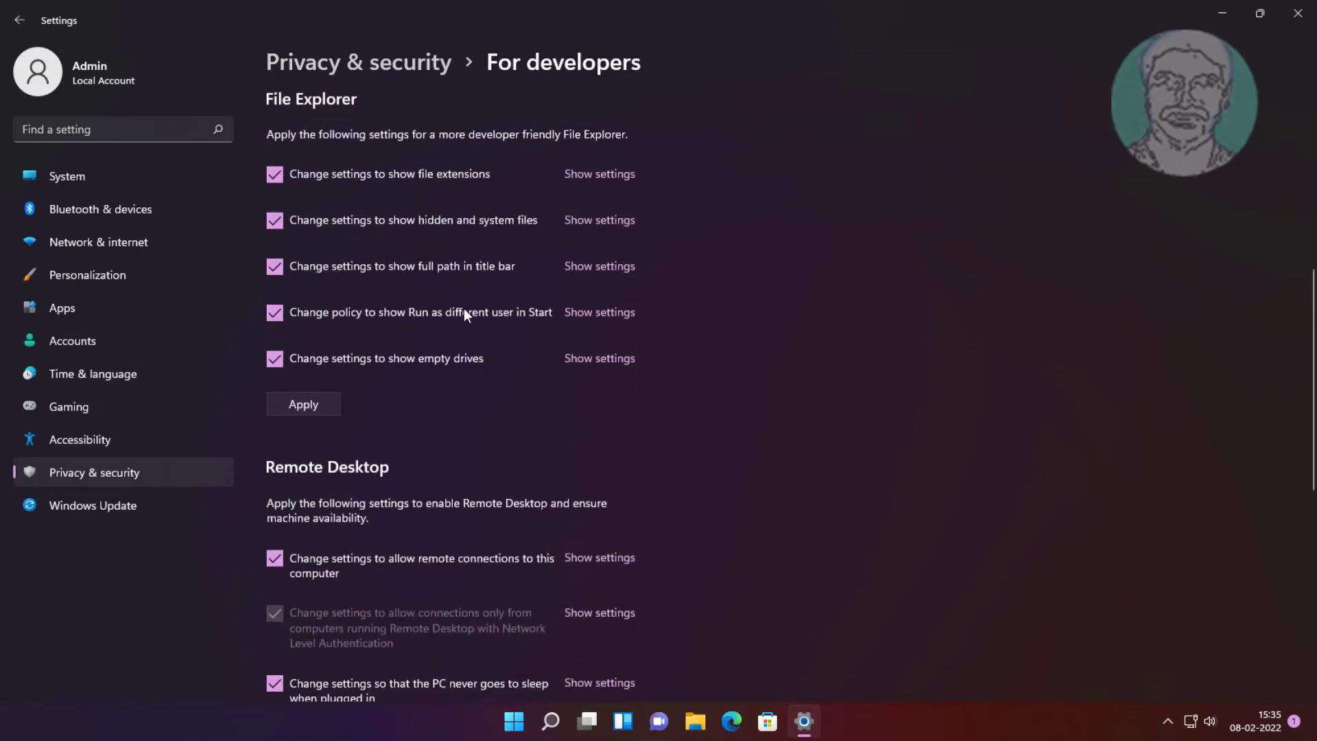
{"action": "scroll", "coordinate": [465, 310], "scroll_direction": "down", "scroll_amount": 4}
{"action": "scroll", "coordinate": [464, 309], "scroll_direction": "down", "scroll_amount": 2}
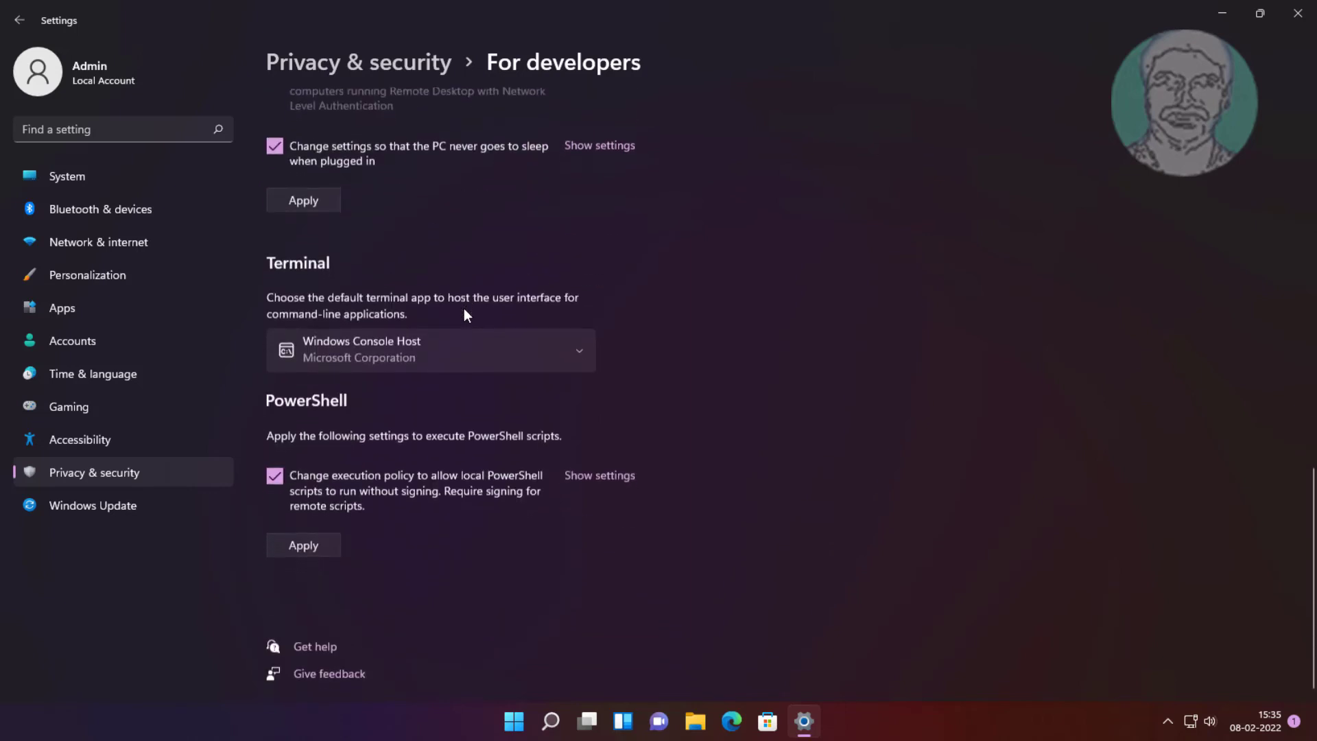
{"action": "left_click", "coordinate": [587, 378]}
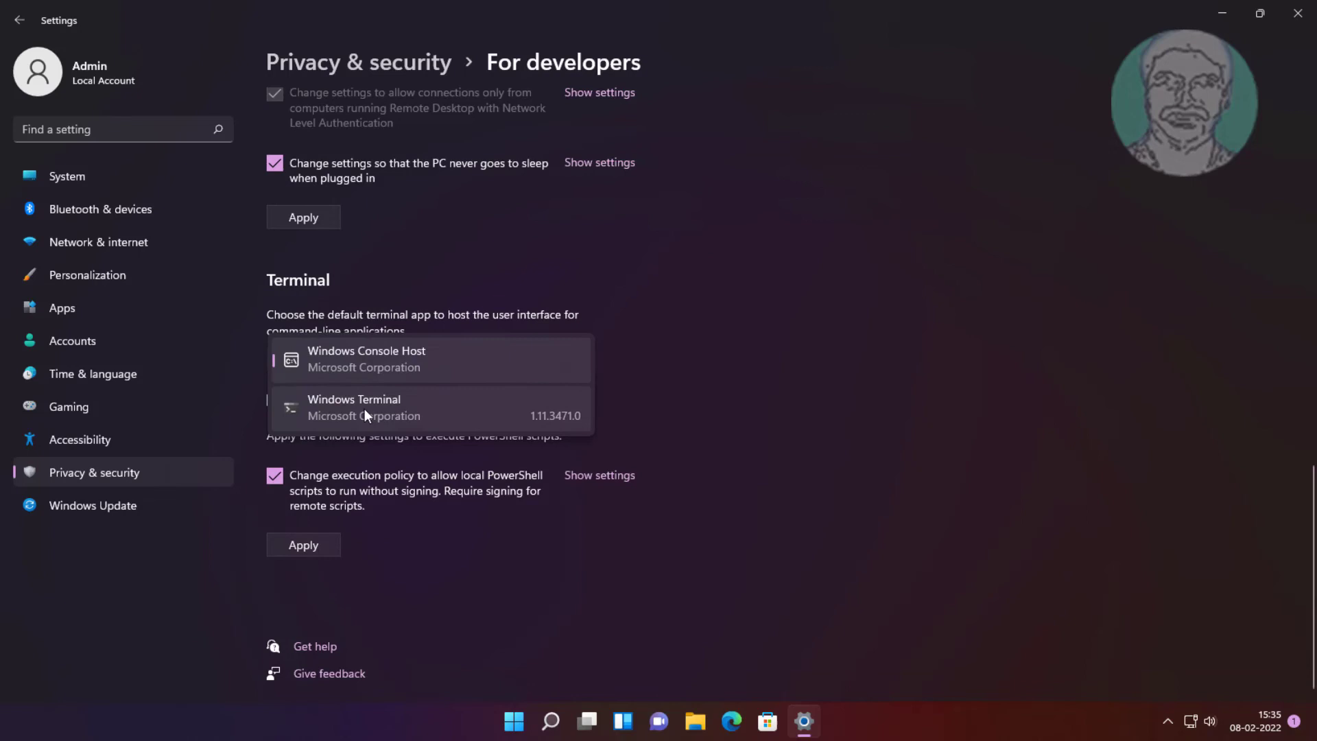
{"action": "left_click", "coordinate": [365, 409]}
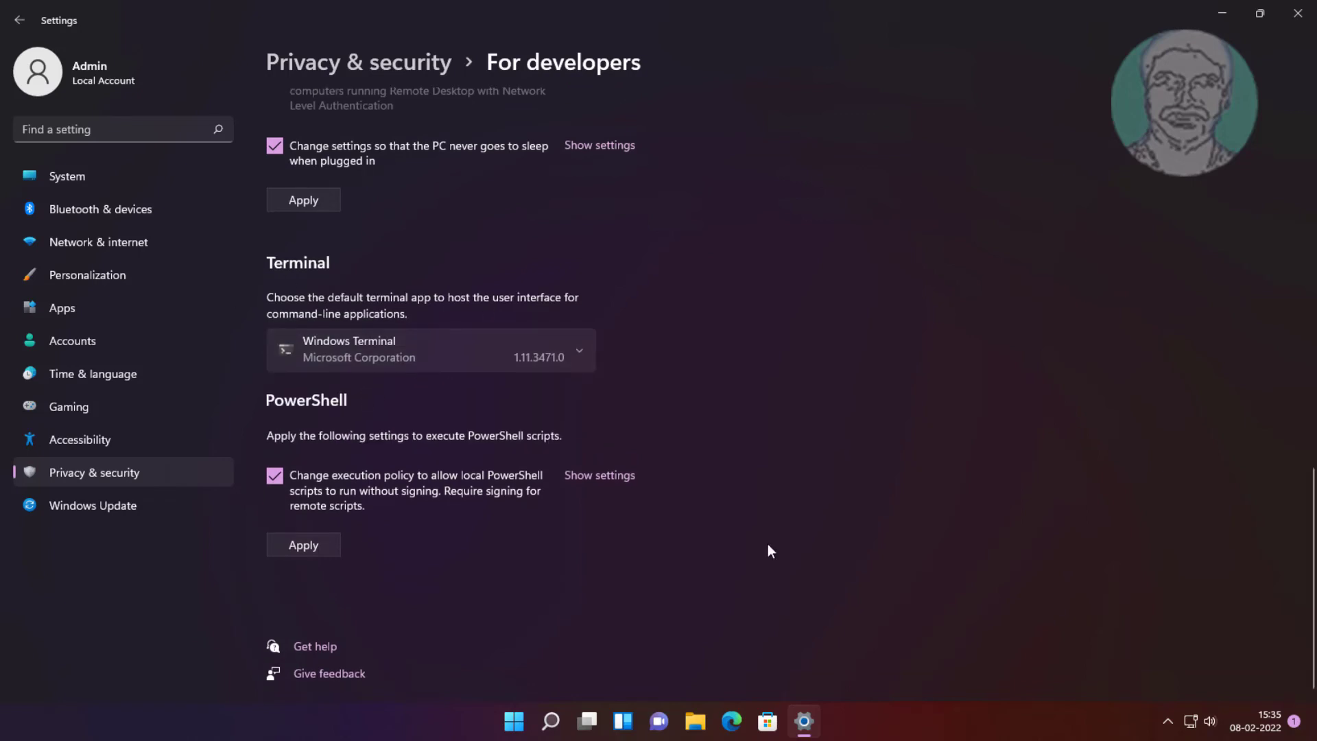
{"action": "left_click", "coordinate": [310, 550]}
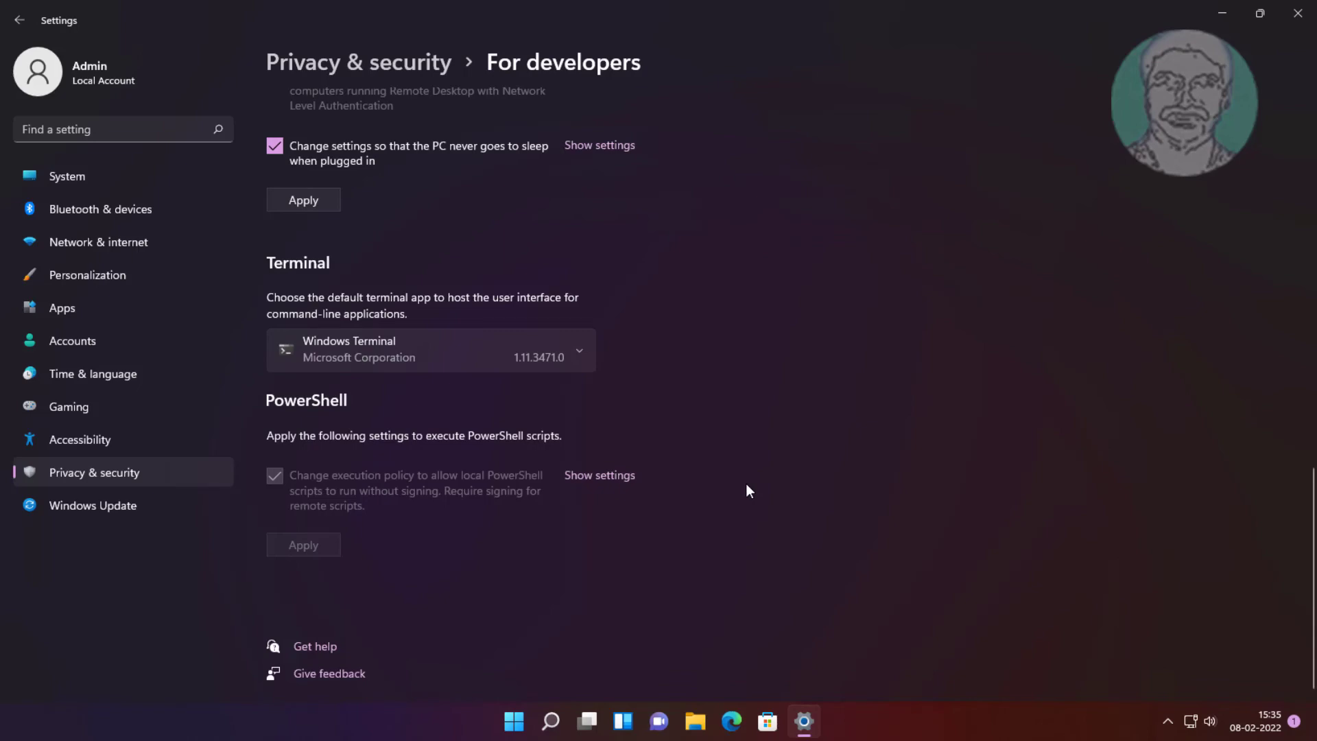
- Close the Settings window to return to the desktop
{"action": "left_click", "coordinate": [1292, 15]}
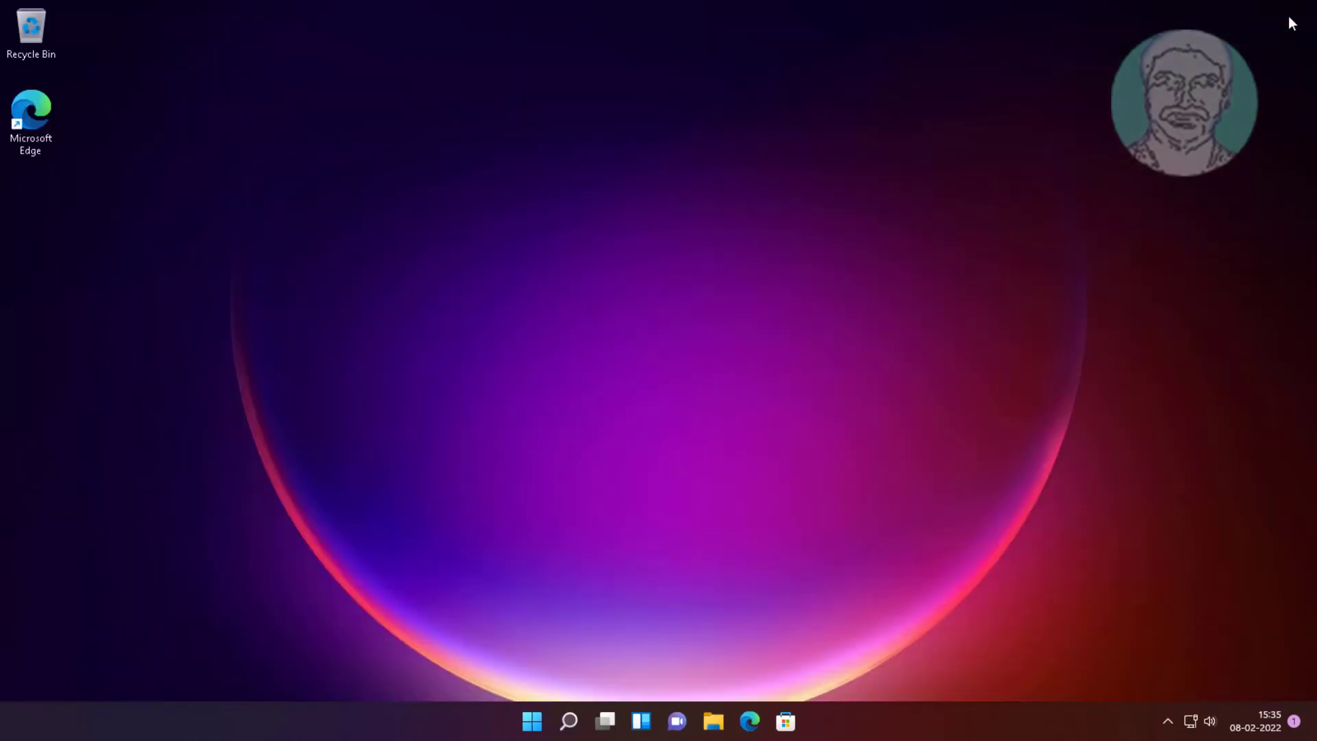